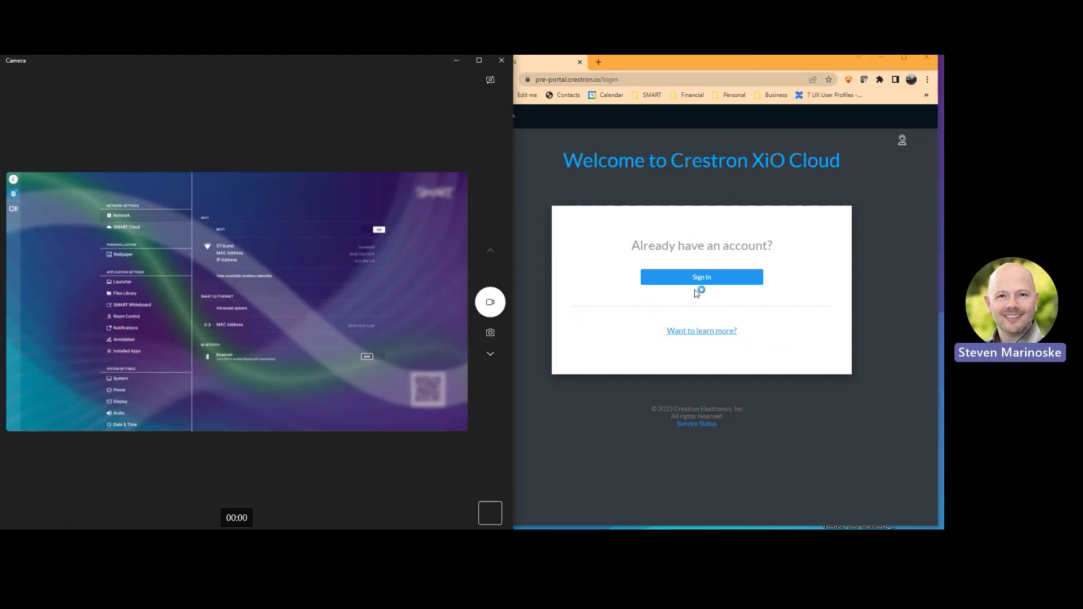
Sign in to the XiO Cloud portal and open the board's Room Control settings.
click(677, 277)
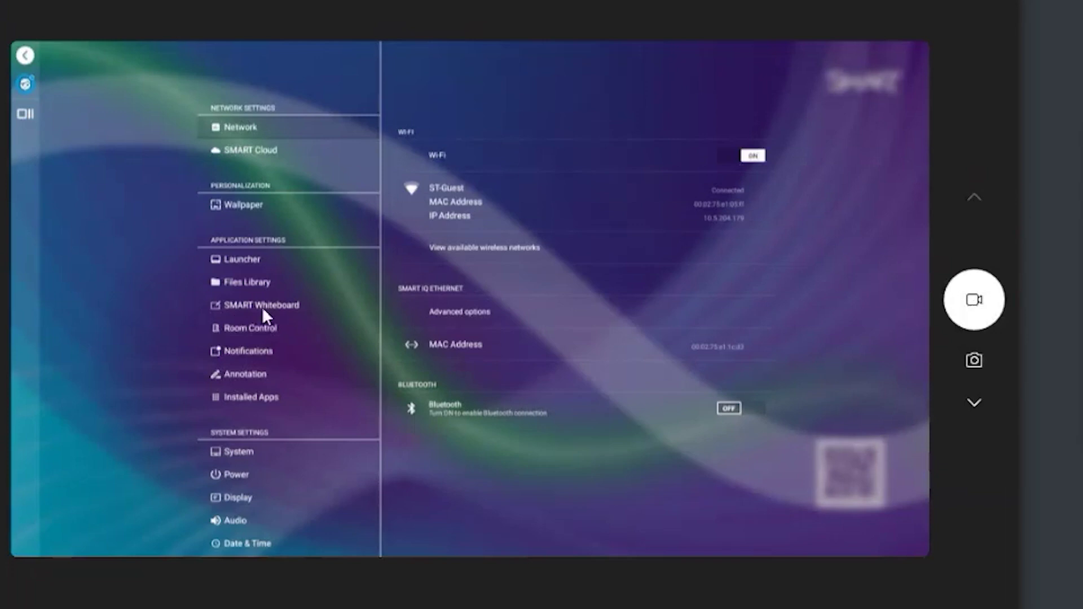
click(204, 330)
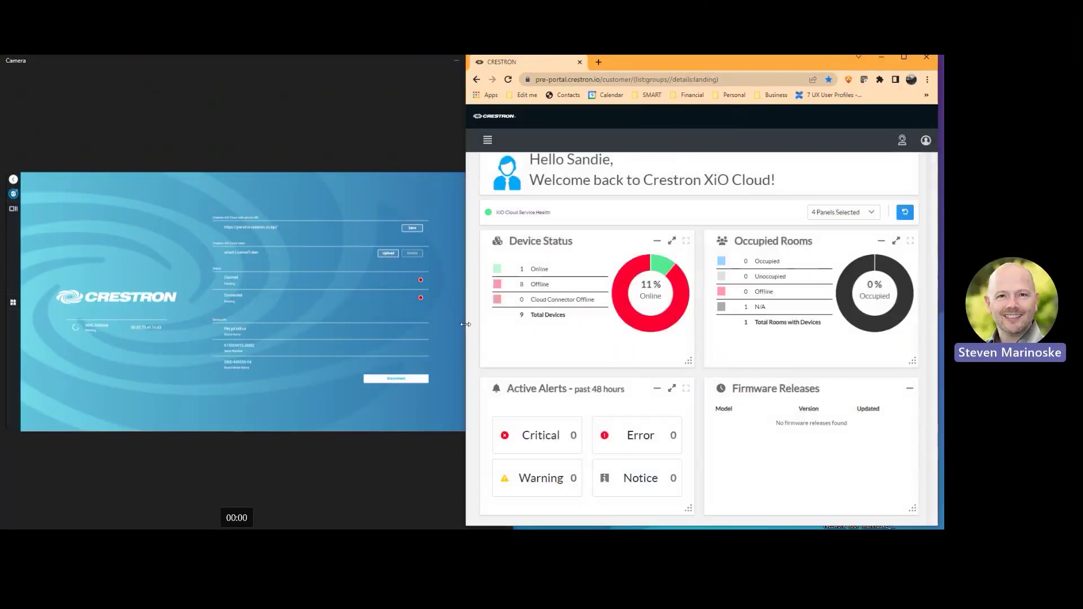
Widen the portal window beside the camera feed and bring up the Groups tree.
drag(465, 324, 325, 330)
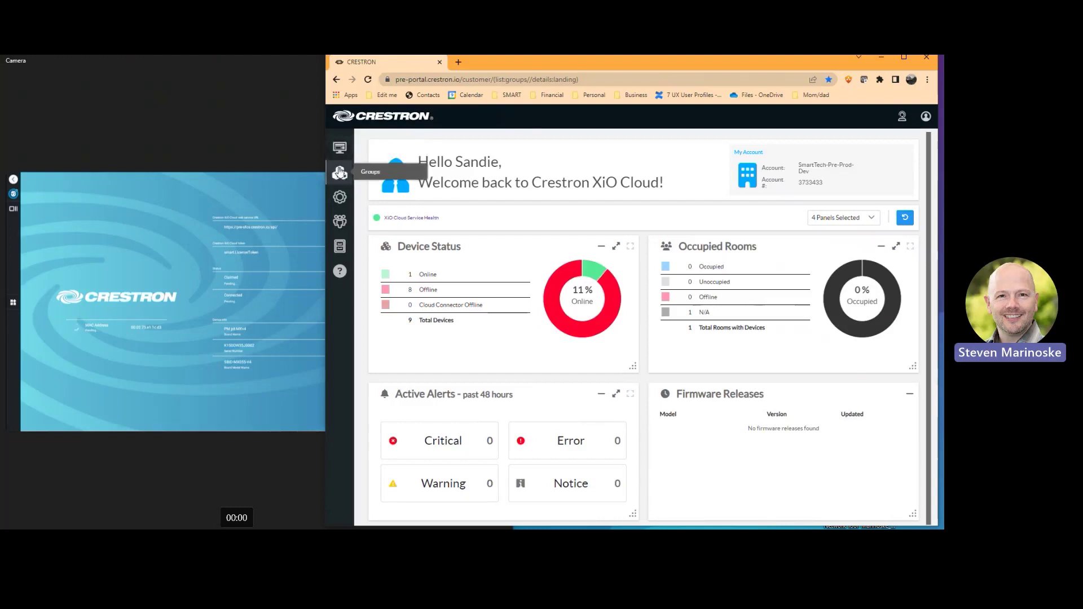
click(341, 172)
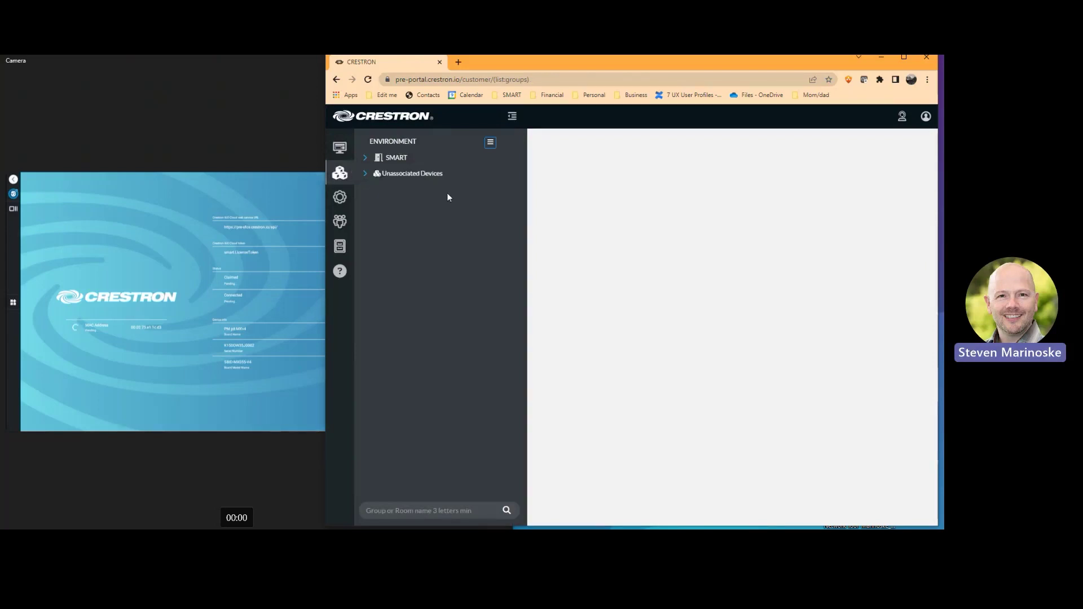
Claim the SMART board through Claim Device using its MAC address and serial number.
click(489, 144)
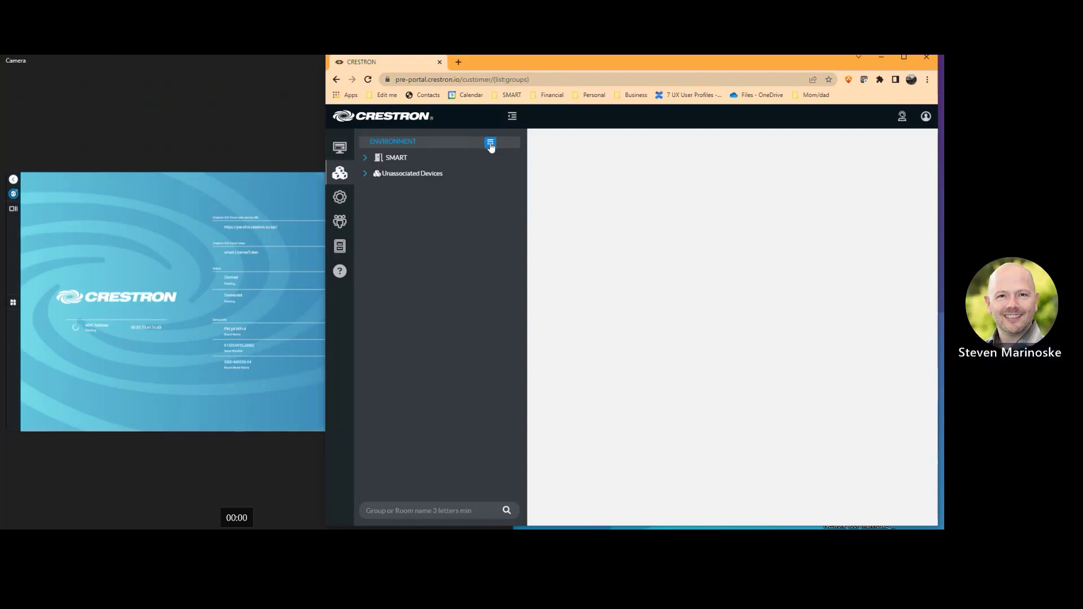
click(490, 144)
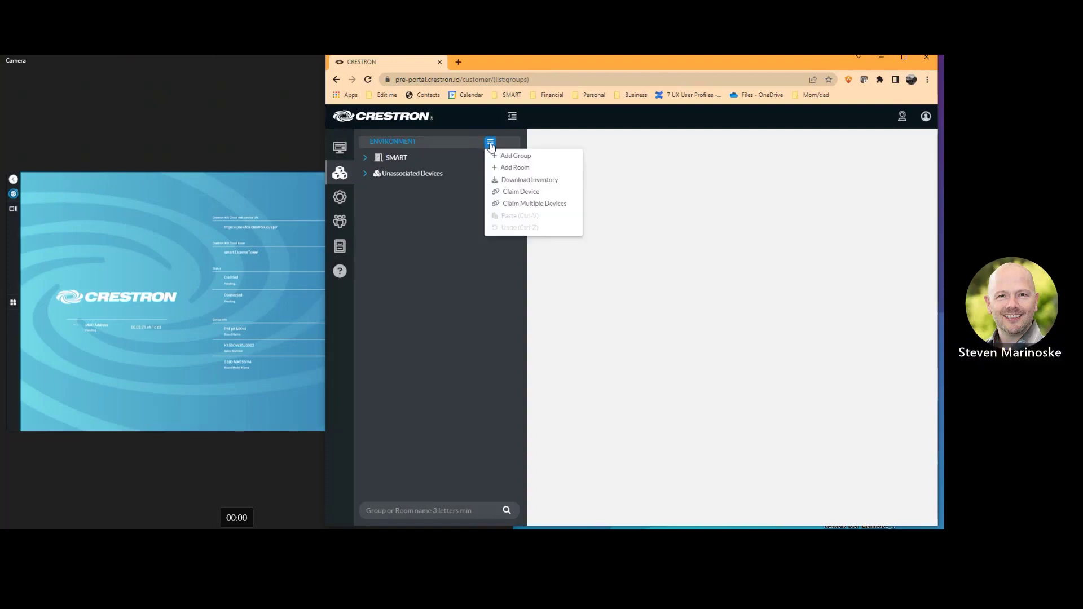
click(514, 196)
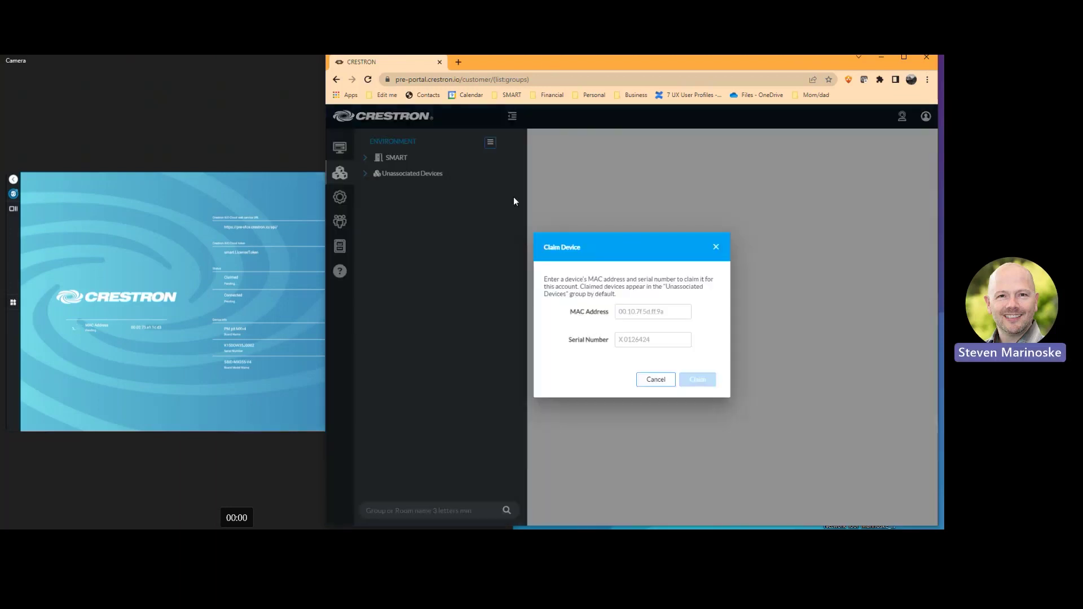
click(632, 312)
text(00)
text(.02.75.e1.1c.d3)
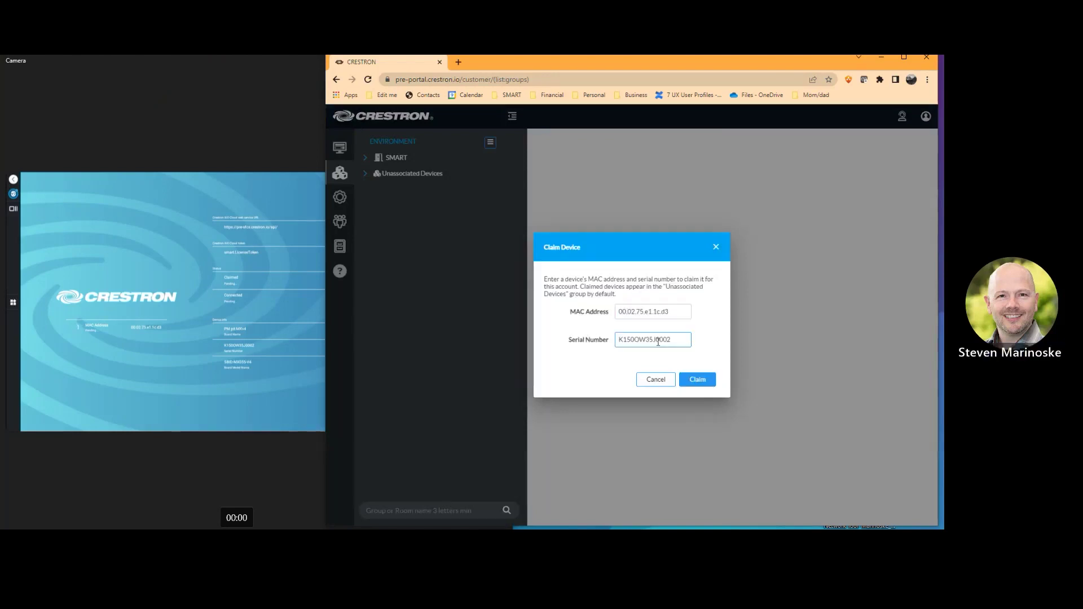
click(702, 380)
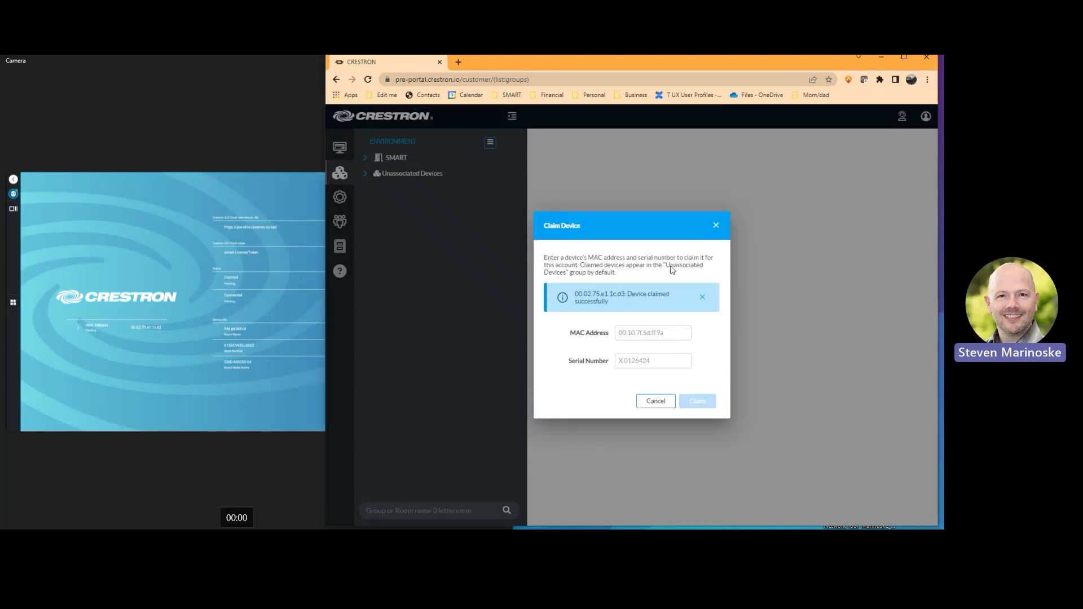
click(716, 226)
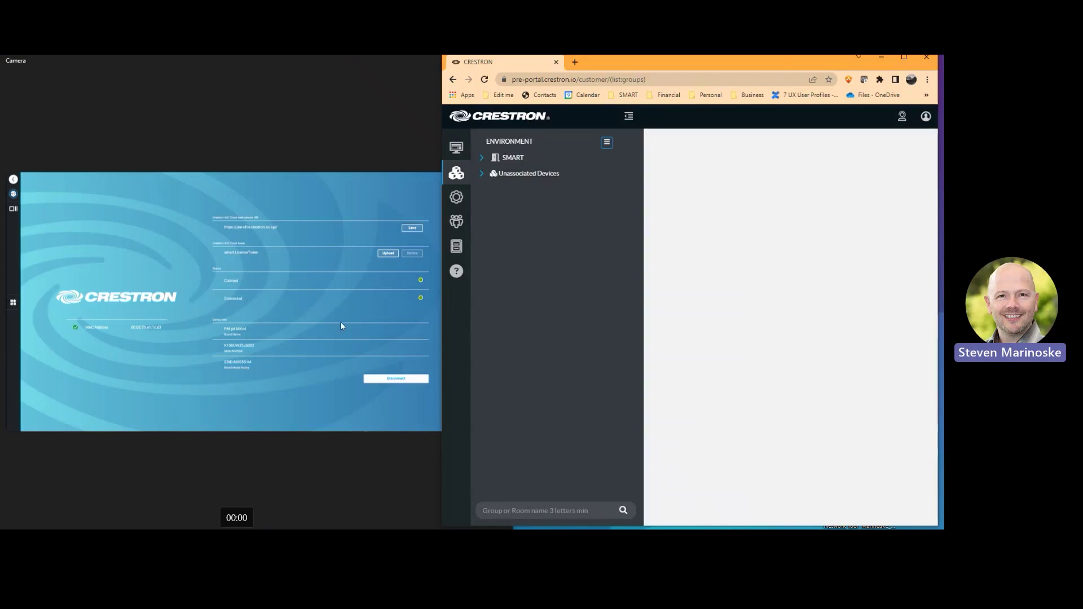
Drag PM pit MXv4 from Unassociated Devices into the SMART room.
click(483, 173)
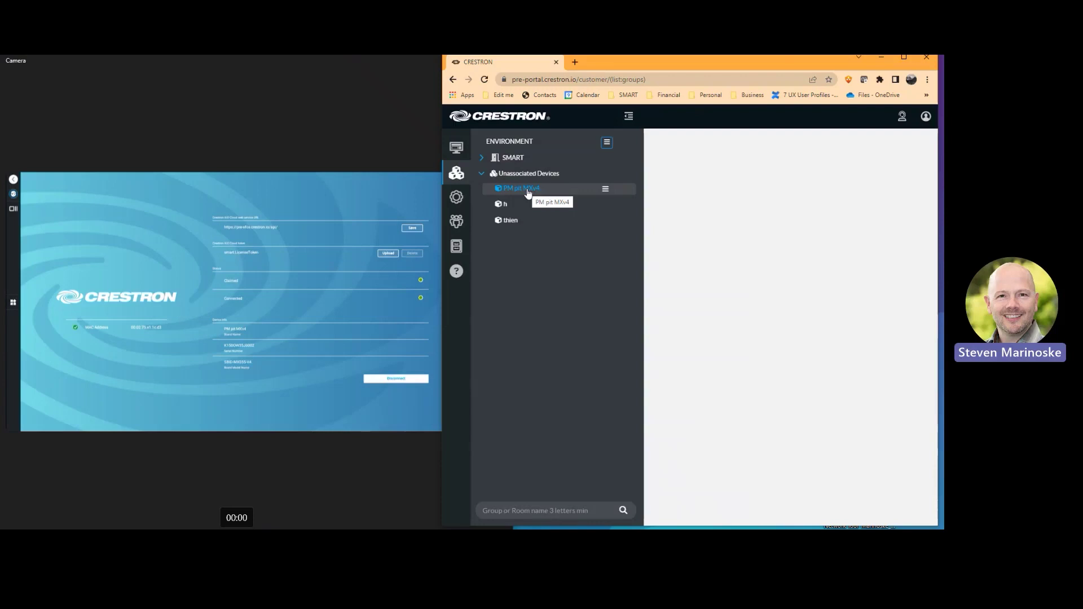
click(528, 194)
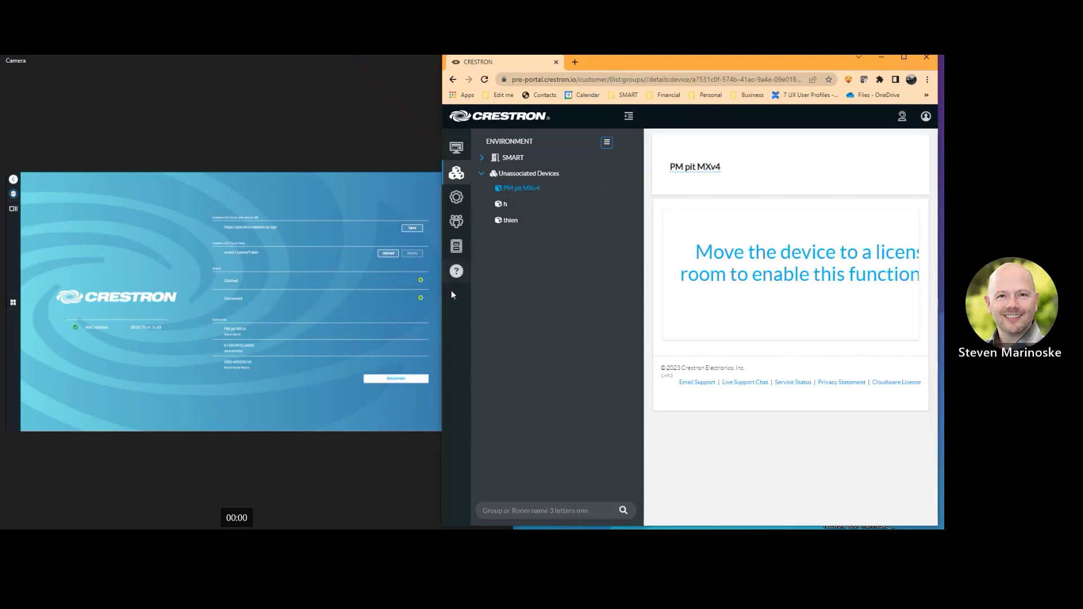
drag(443, 297, 274, 284)
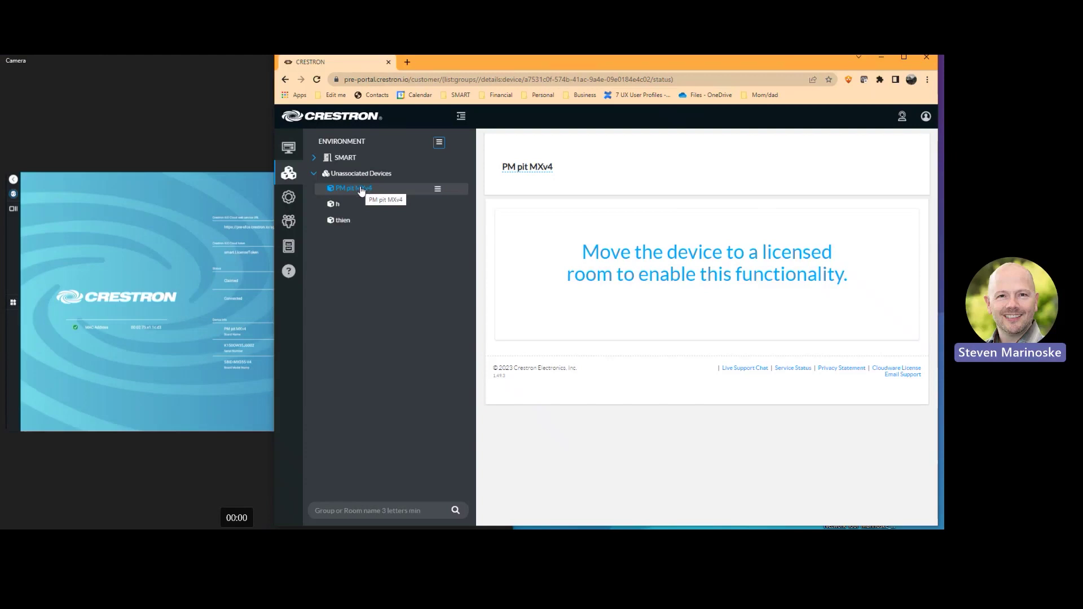
drag(362, 192, 363, 163)
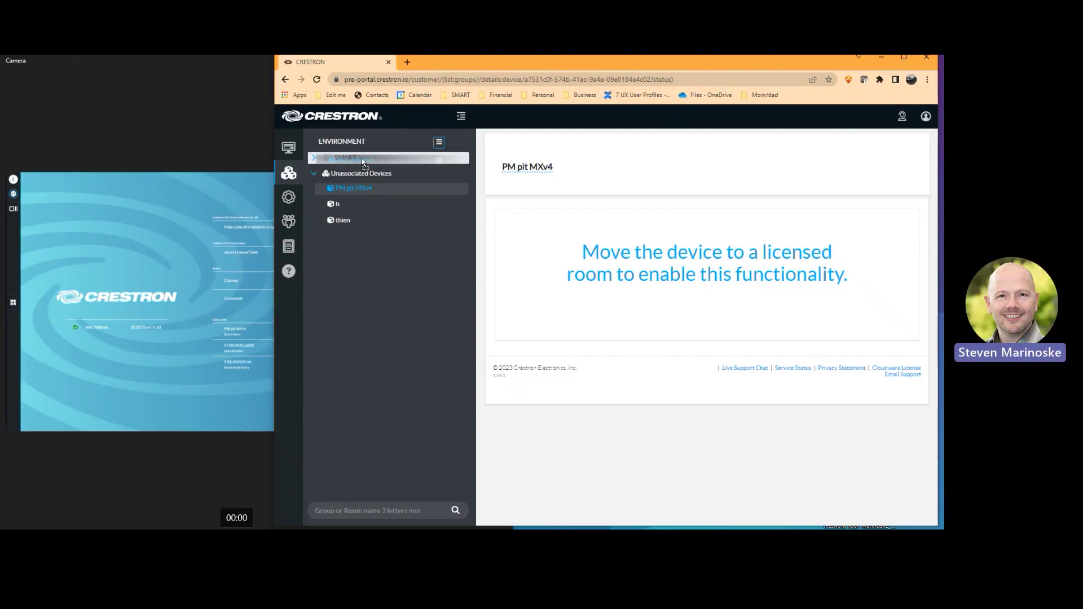
drag(364, 163, 364, 163)
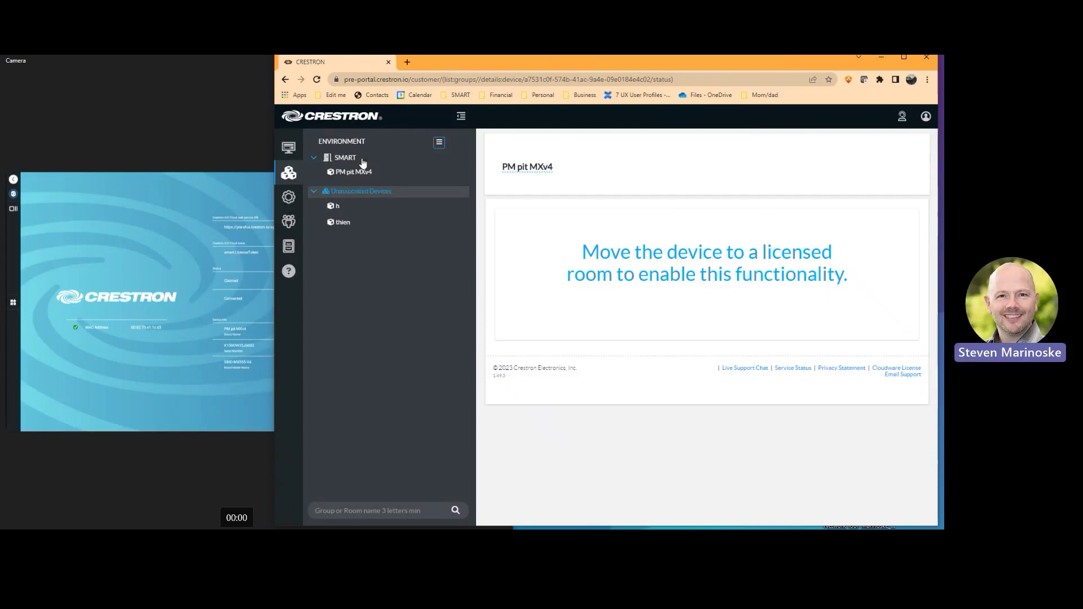
click(342, 158)
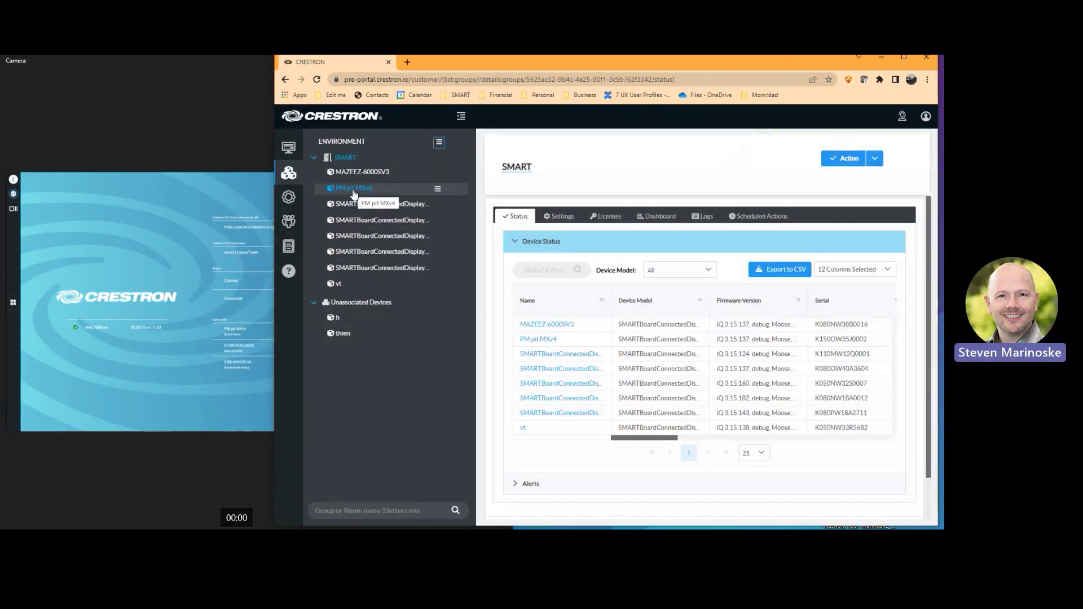
Open PM pit MXv4's status page and check its Power and Input Selection details.
click(353, 192)
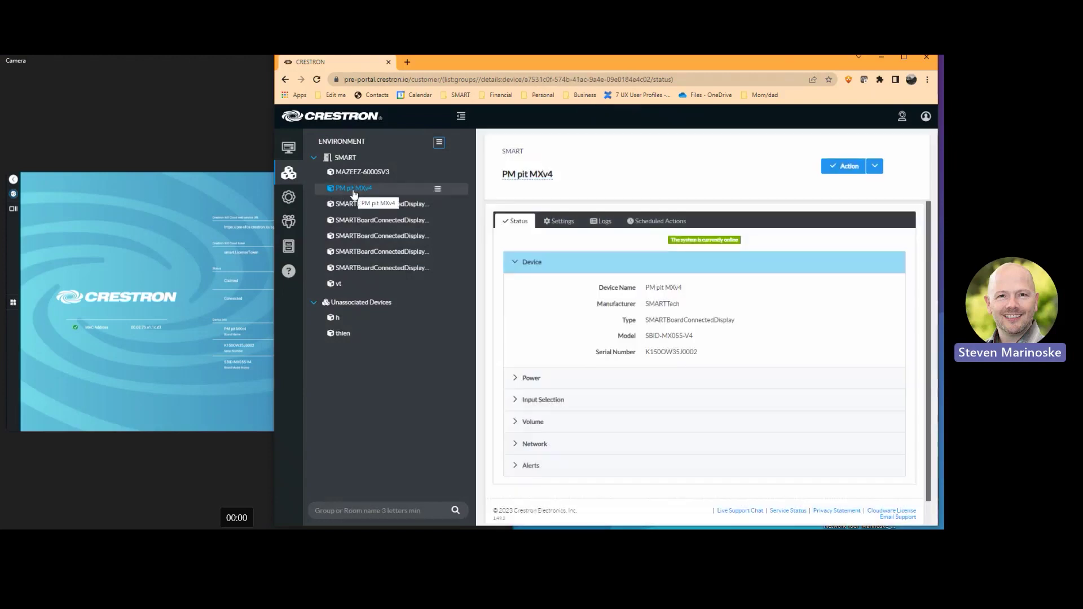
click(528, 268)
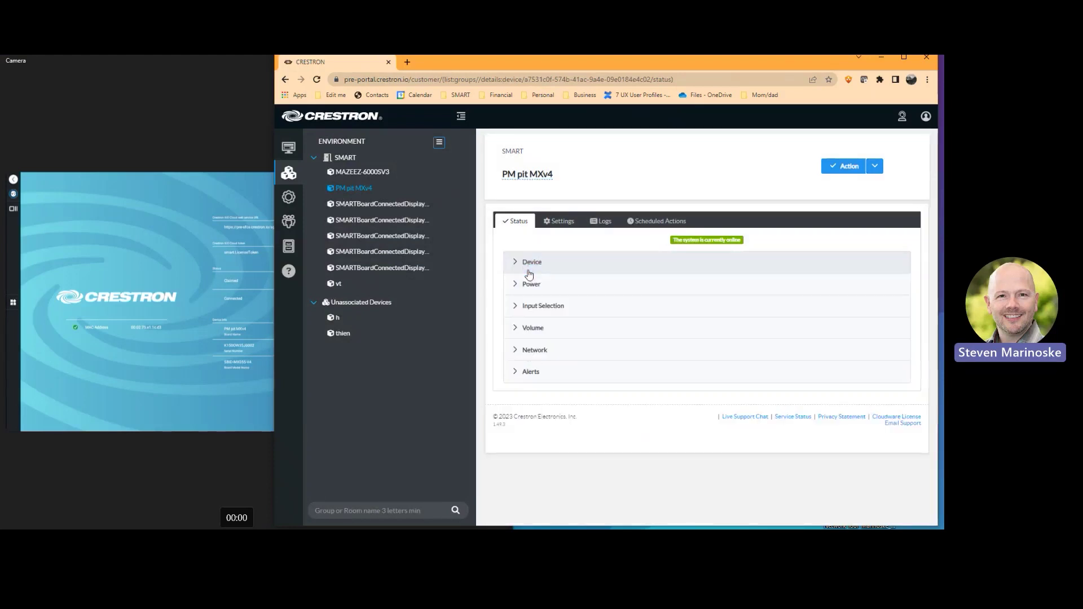
click(534, 290)
click(533, 286)
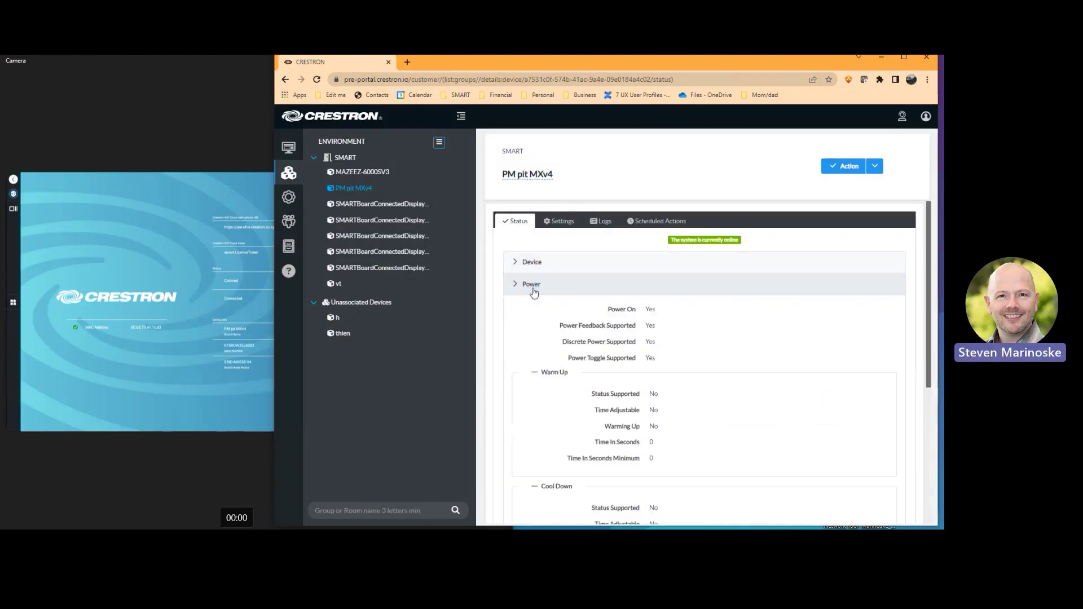
click(535, 308)
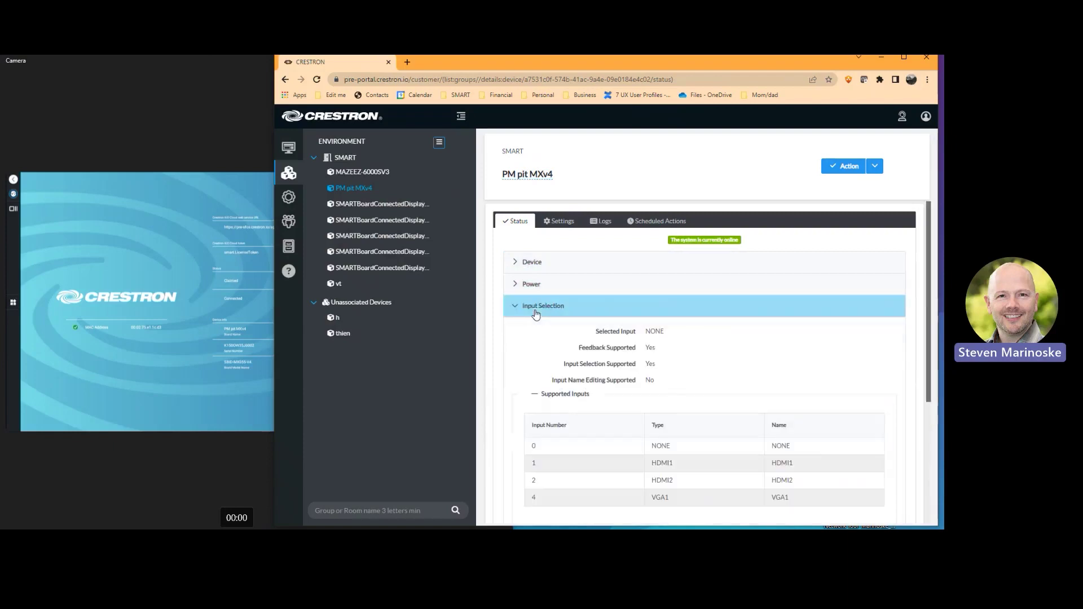
click(535, 309)
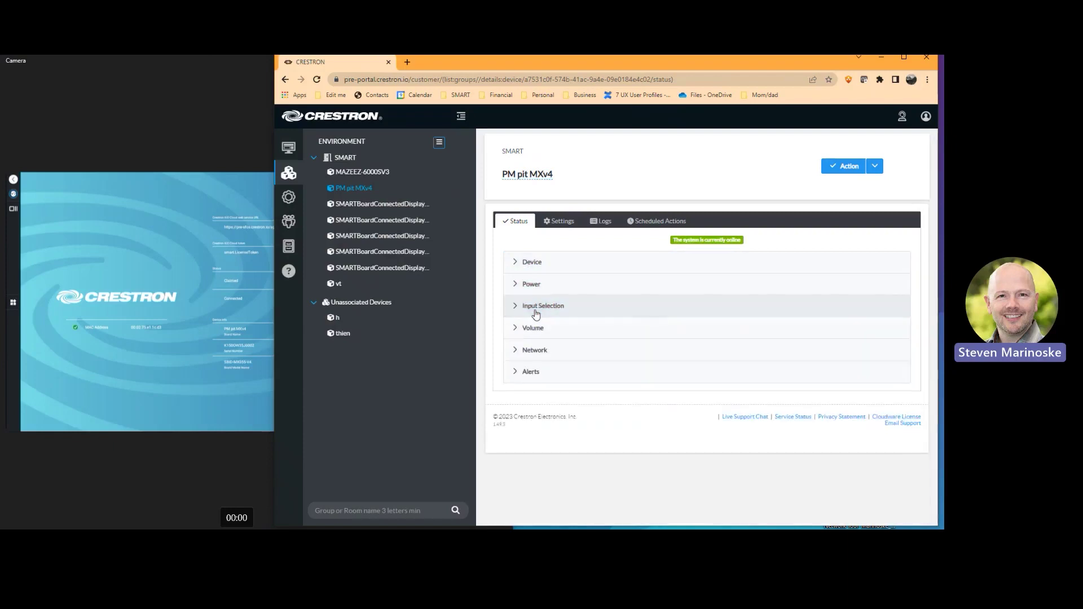
Check the Volume, Network and Alerts sections of the status page.
click(536, 335)
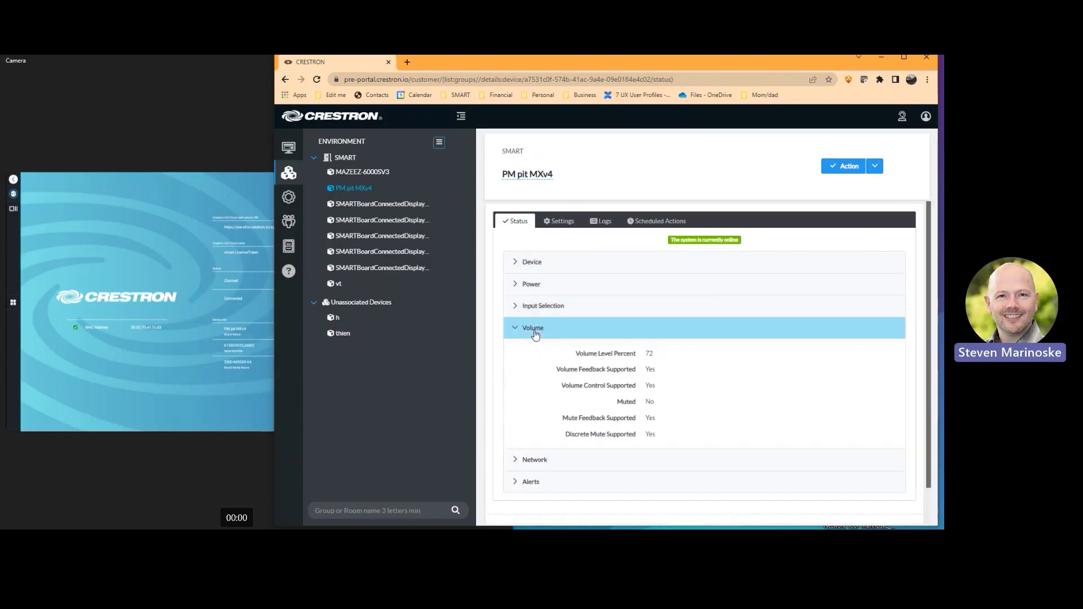
click(536, 334)
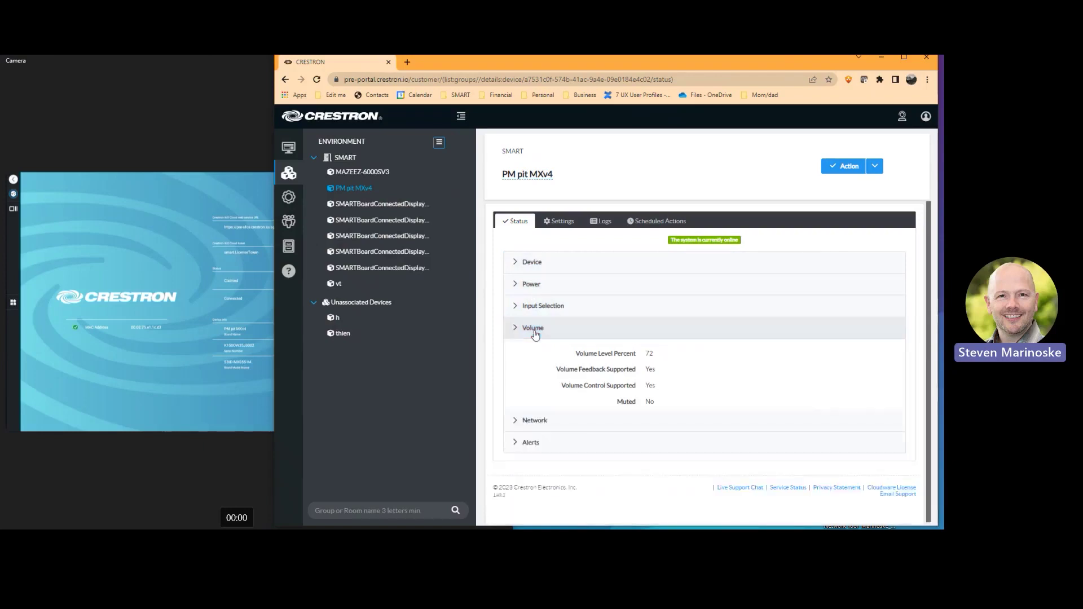
click(544, 354)
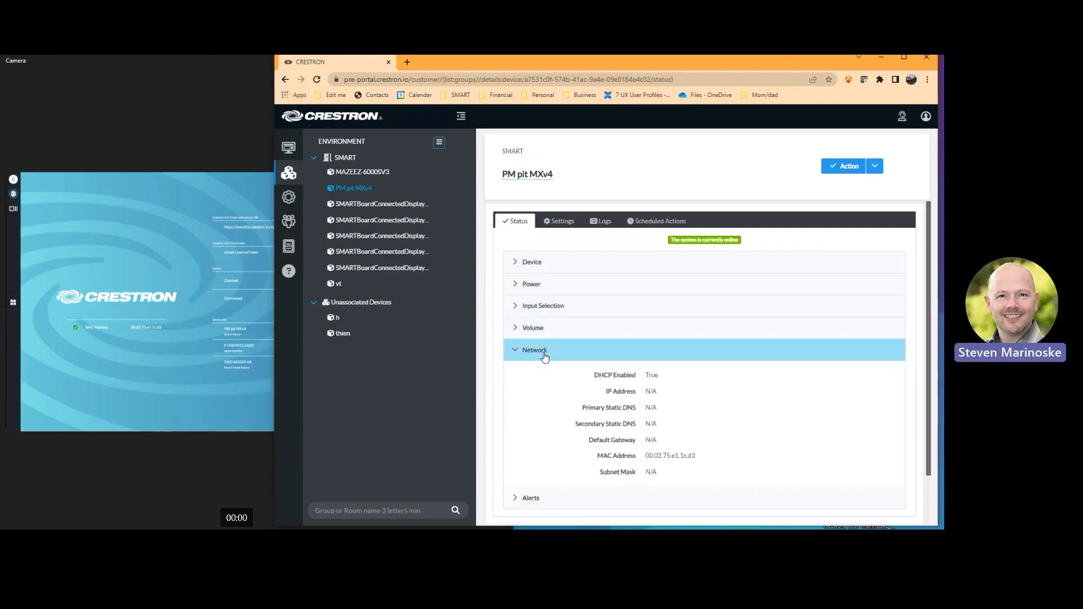
click(544, 354)
click(537, 372)
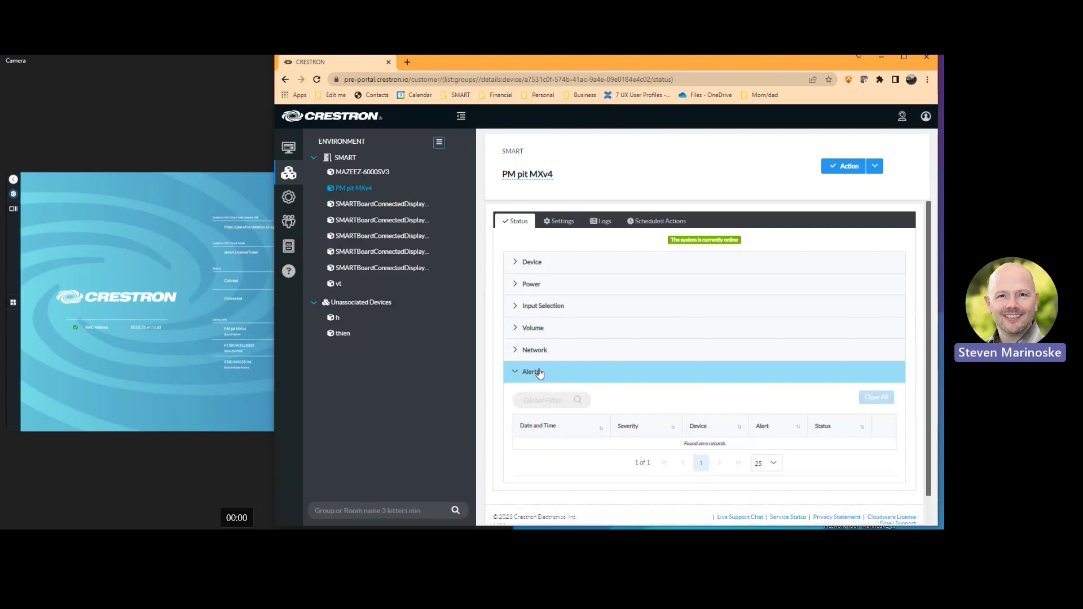
click(540, 373)
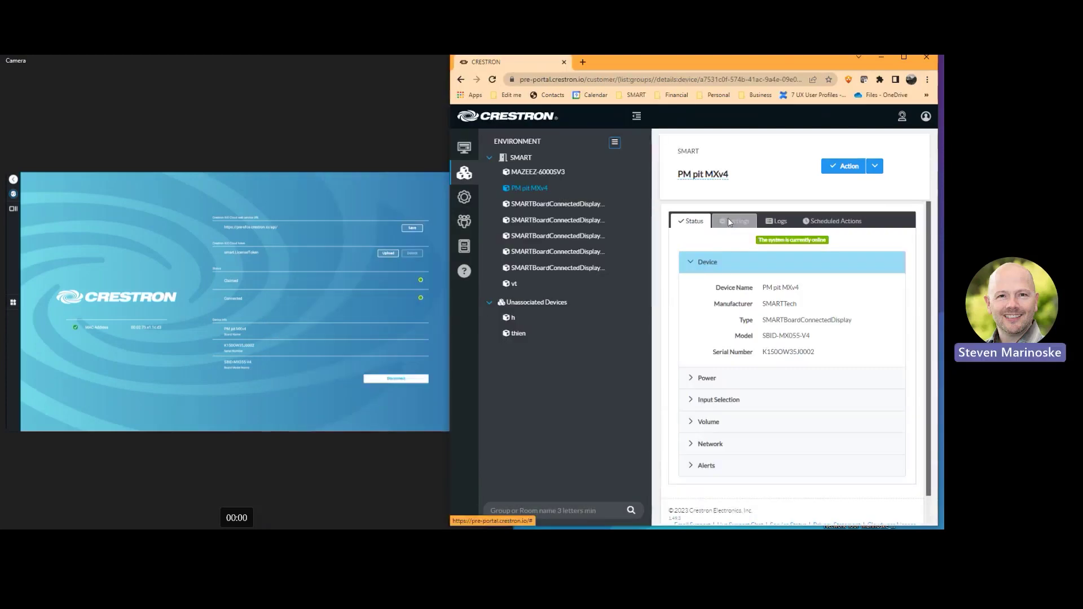
Show PM pit MXv4's Settings tab with Volume and Input Selection expanded.
click(728, 220)
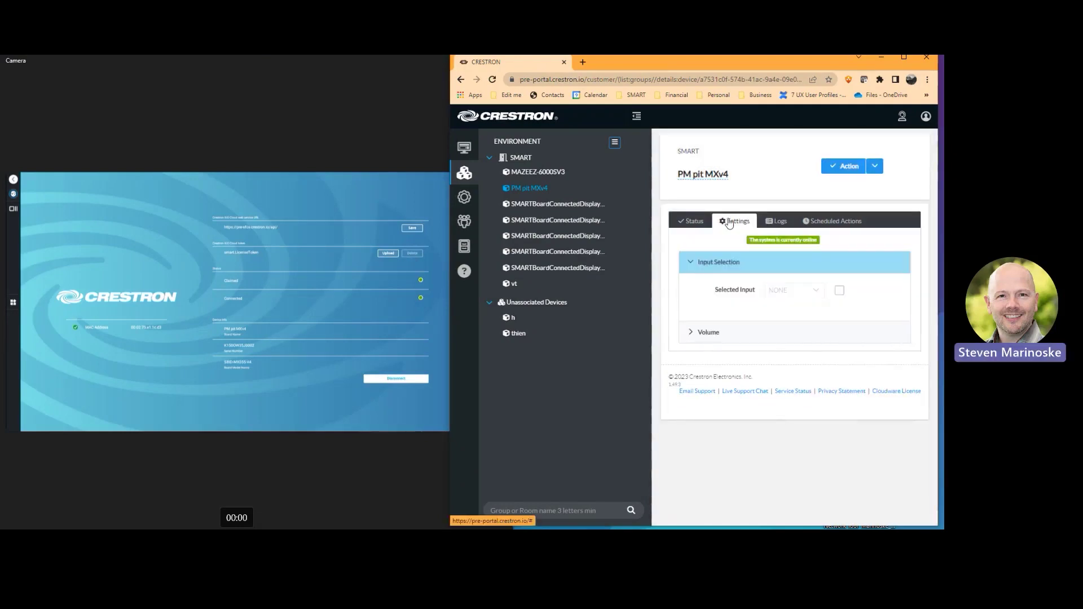
click(689, 335)
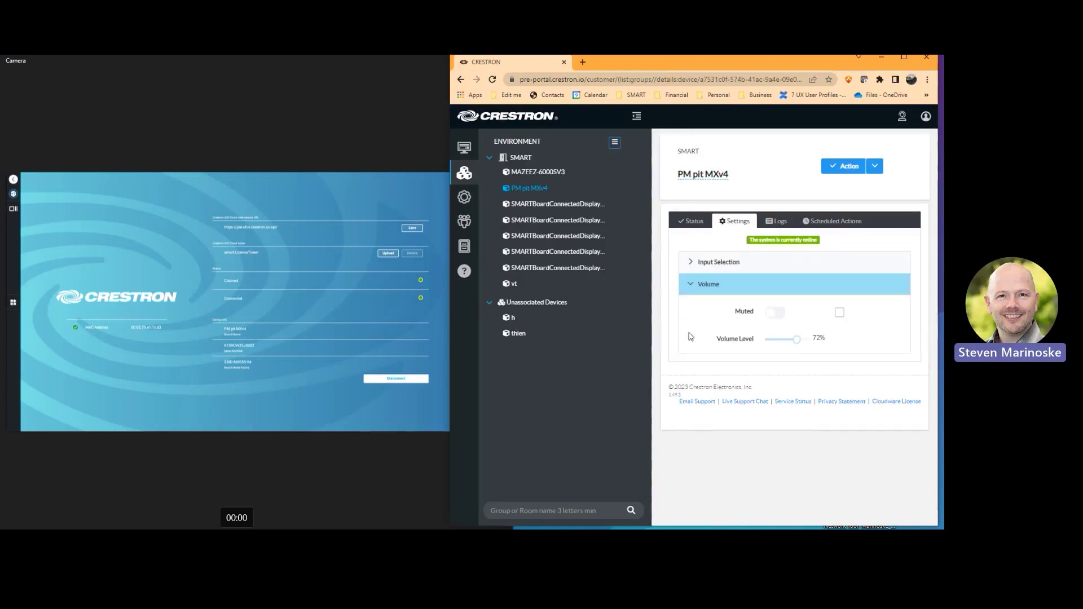
click(692, 266)
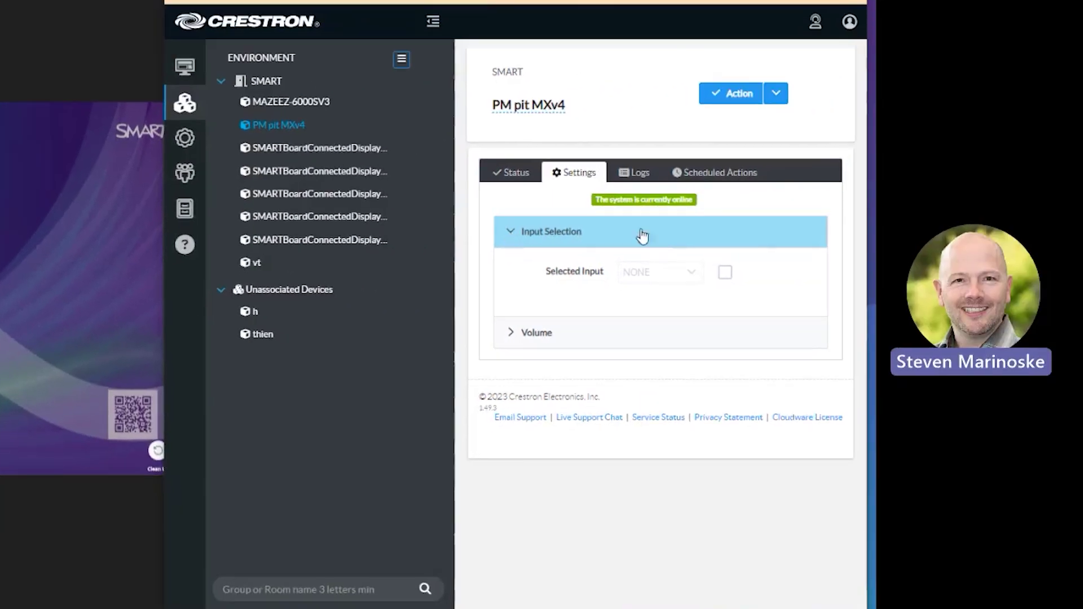
Enable Selected Input, set it to OPS1, and save the changes.
click(725, 273)
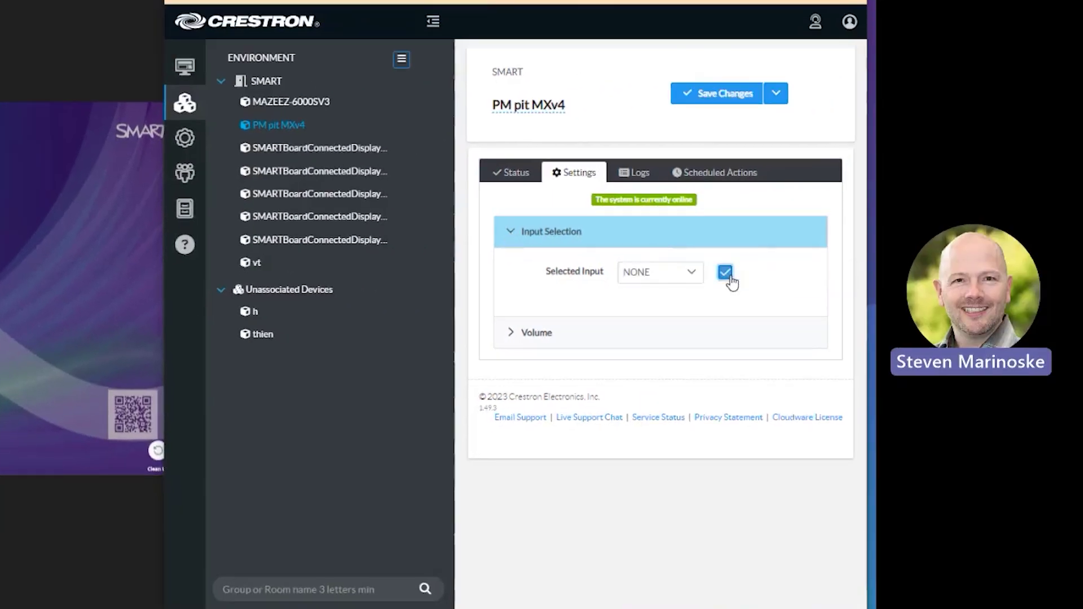
click(691, 275)
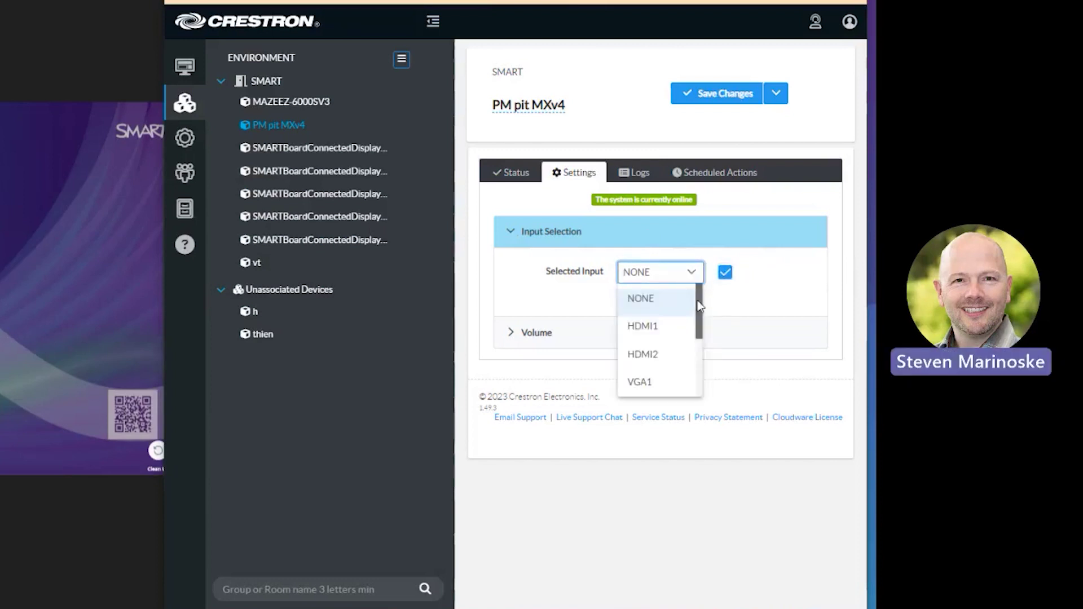
drag(698, 319, 698, 344)
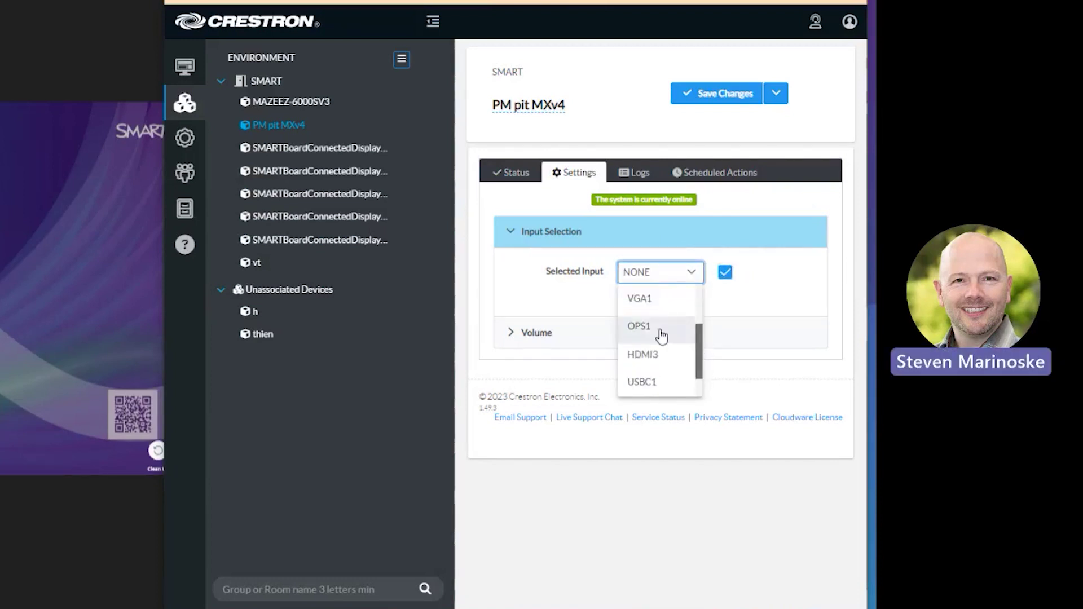
click(657, 334)
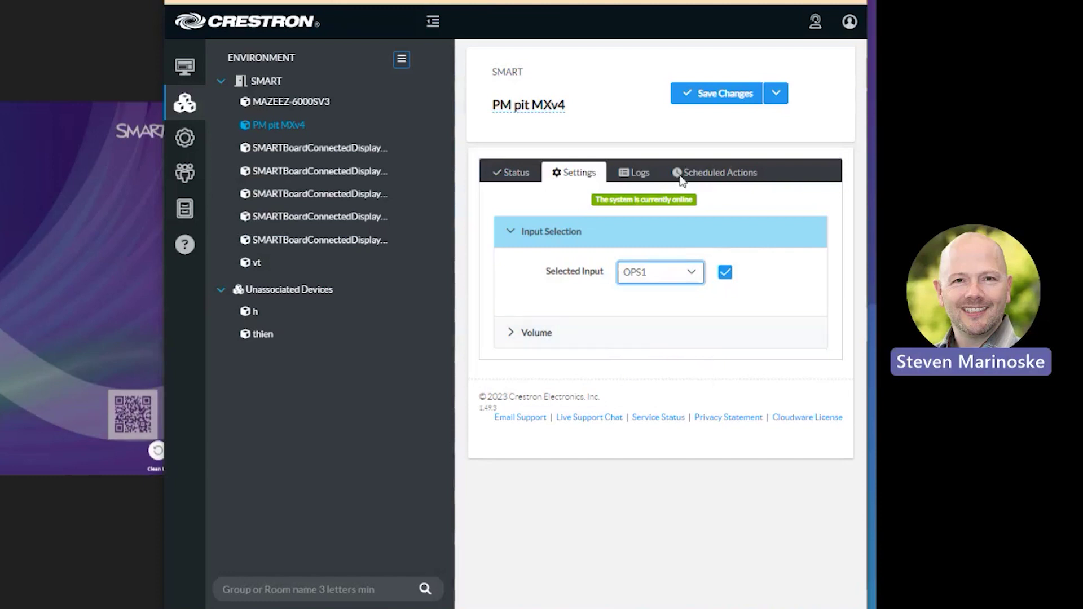
click(724, 97)
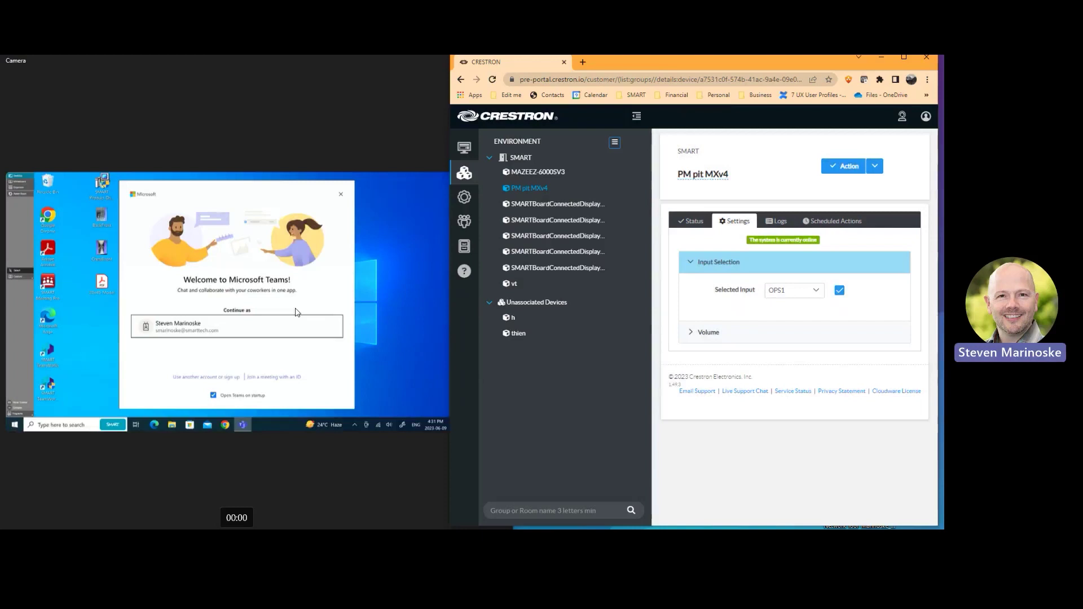
Enable volume control, set the Volume Level to 47%, and save.
click(704, 334)
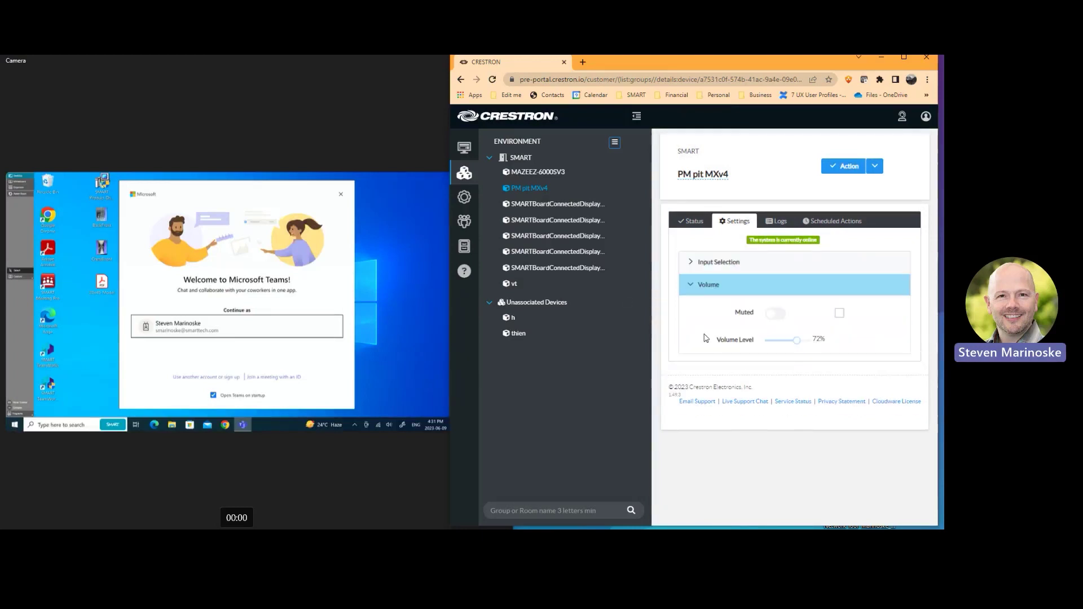
click(839, 314)
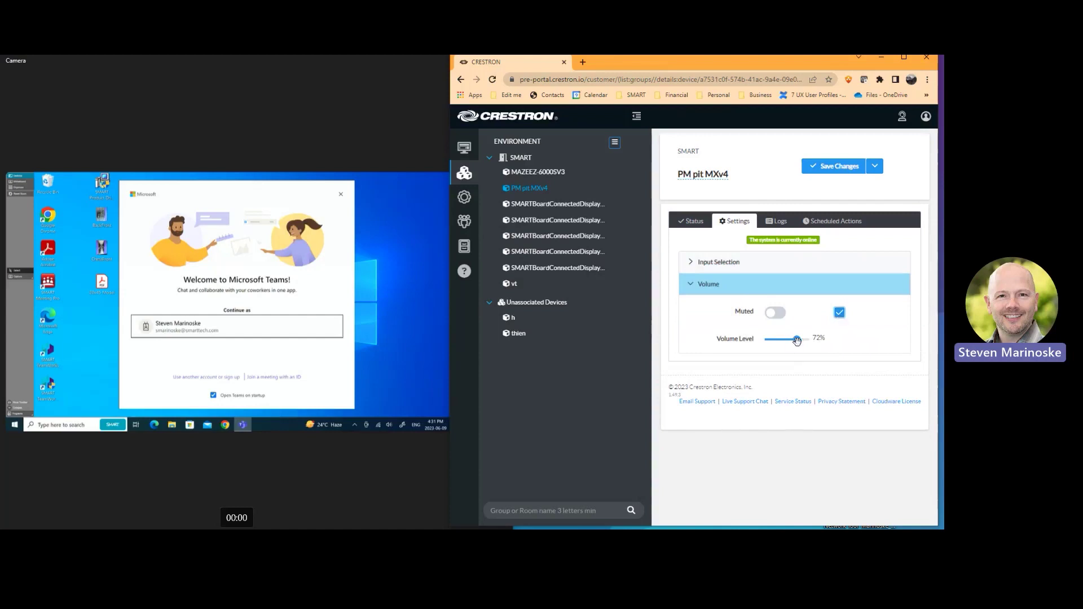
drag(797, 340, 785, 342)
click(840, 166)
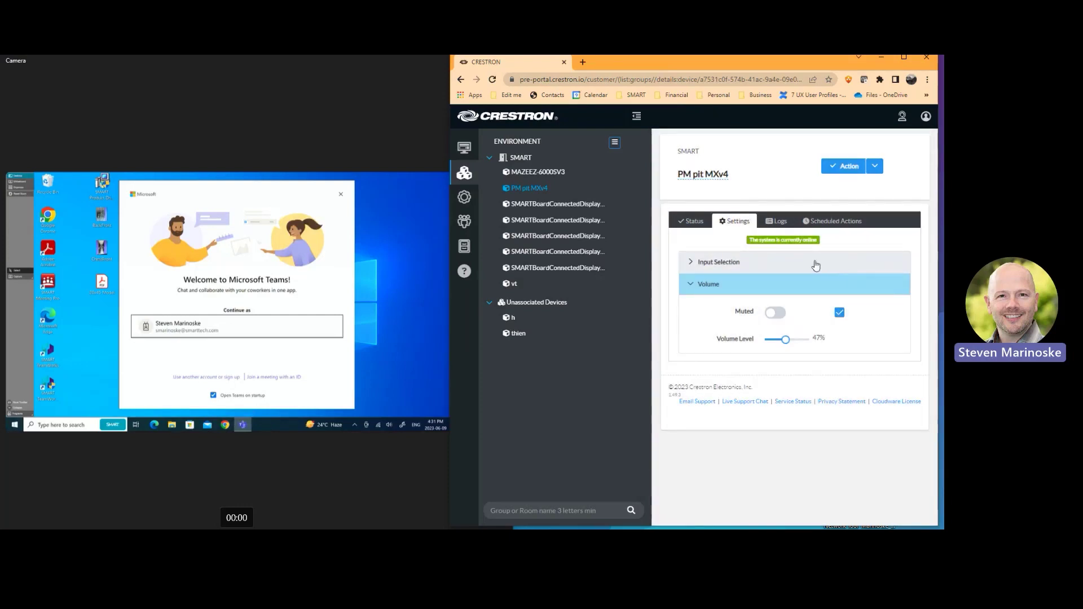
Set Selected Input to NONE, save, and dismiss the saved notification.
click(729, 265)
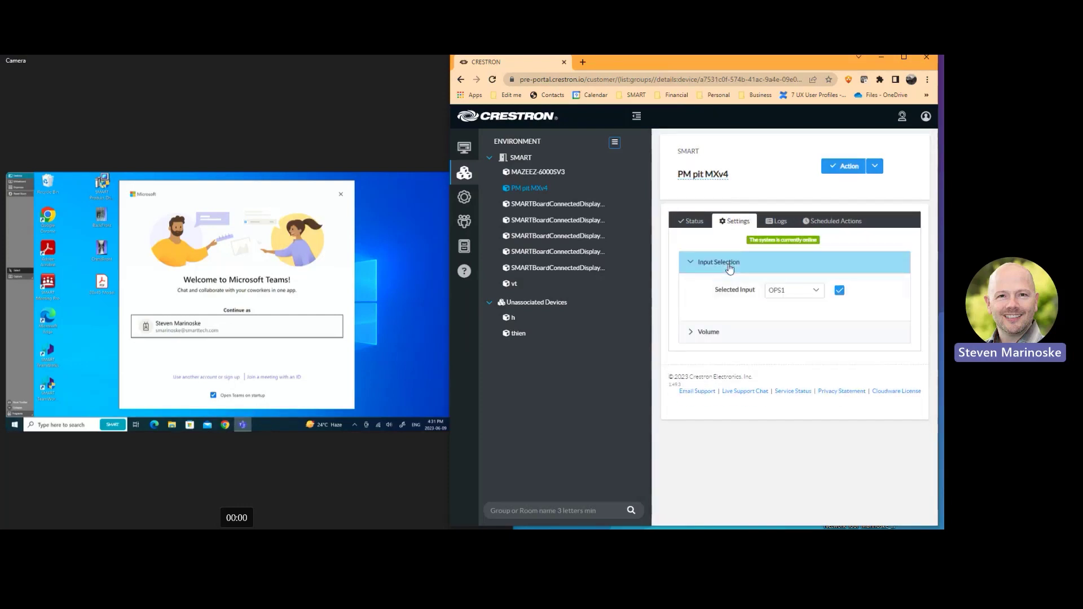
click(815, 292)
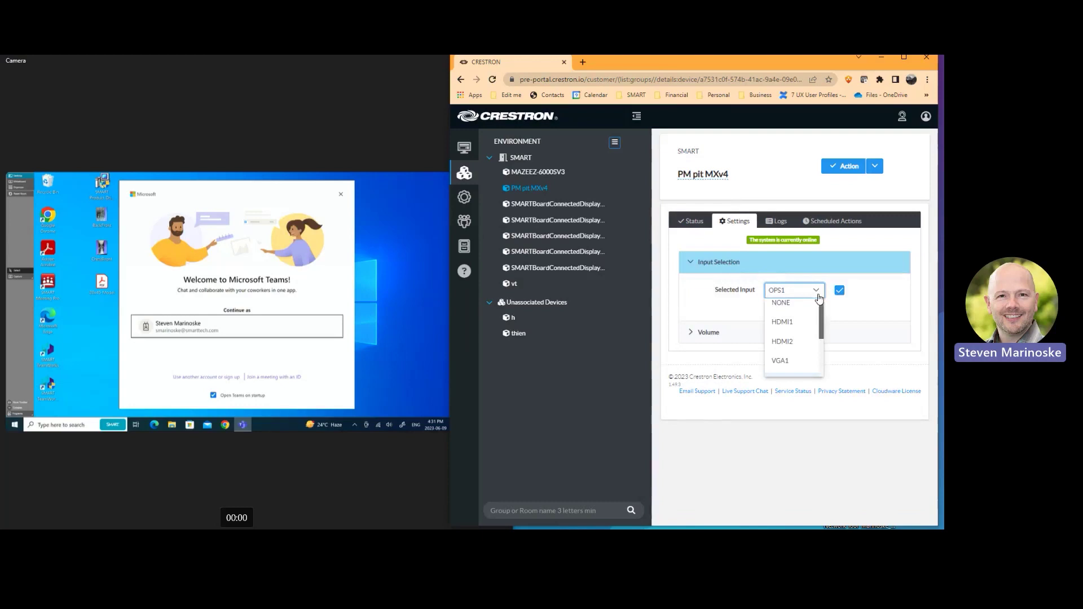
click(808, 305)
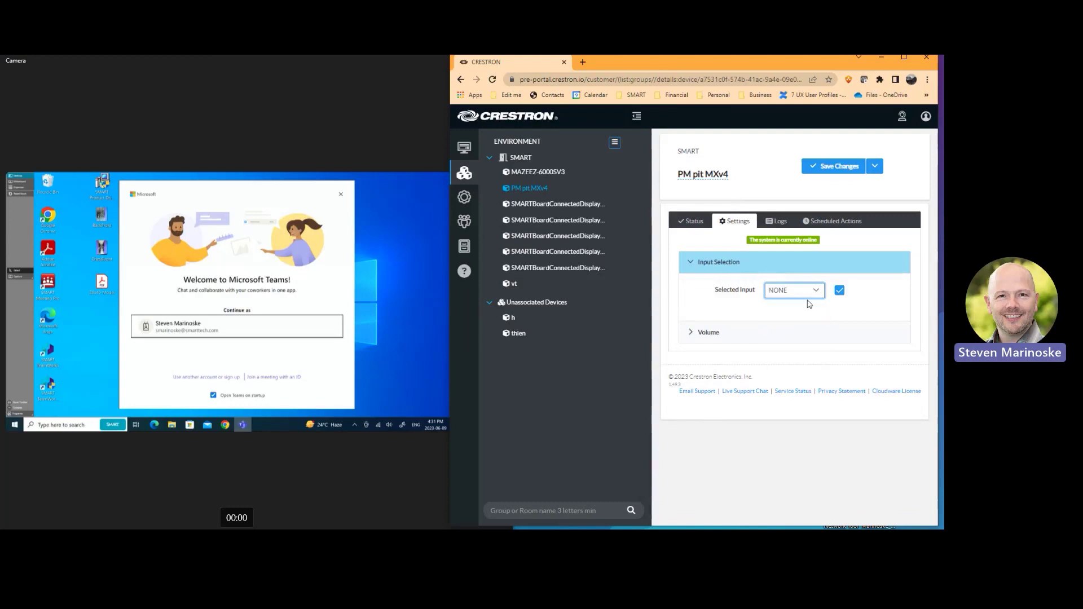
click(842, 175)
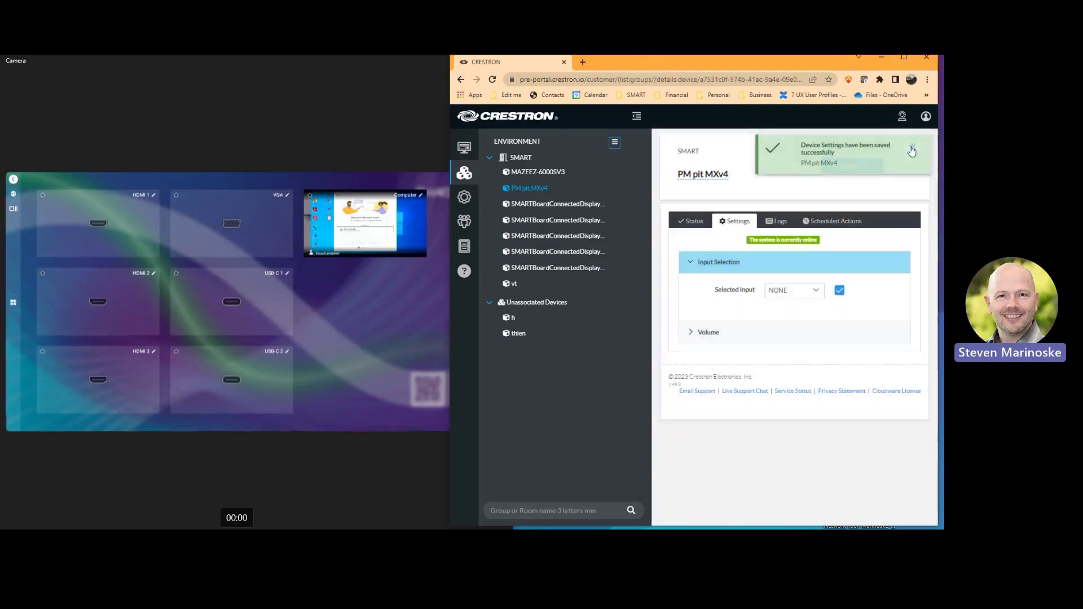
click(912, 150)
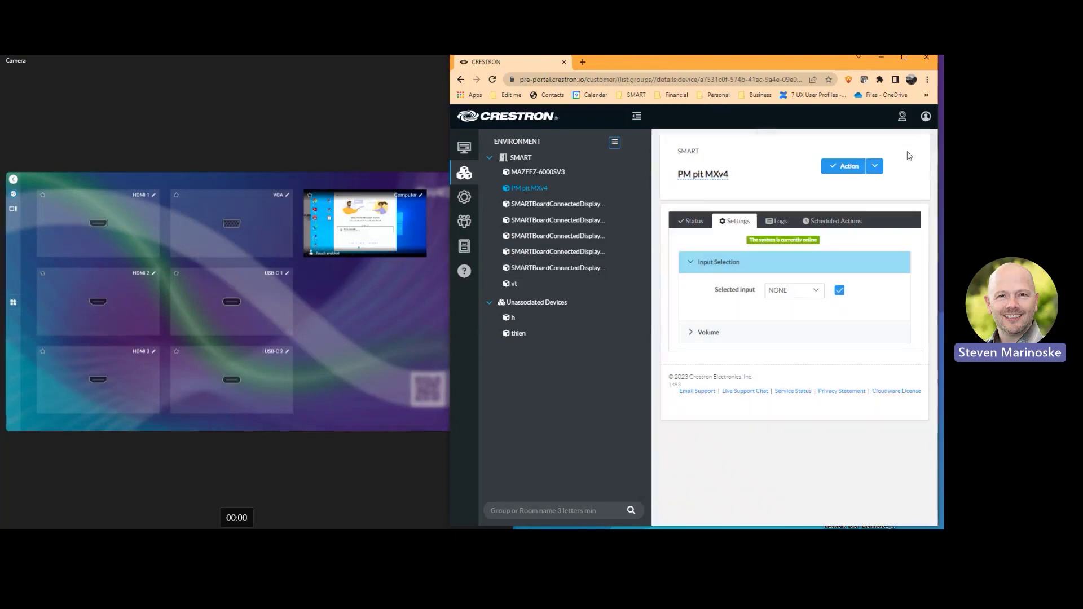
Power off PM pit MXv4 from the Action menu and dismiss the notification.
click(876, 166)
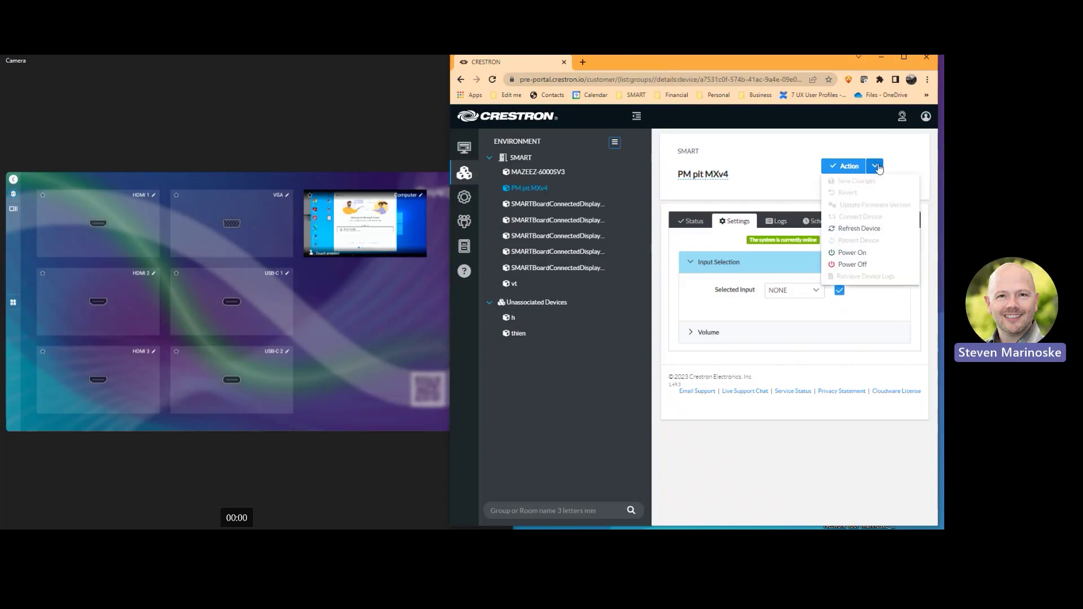
click(859, 265)
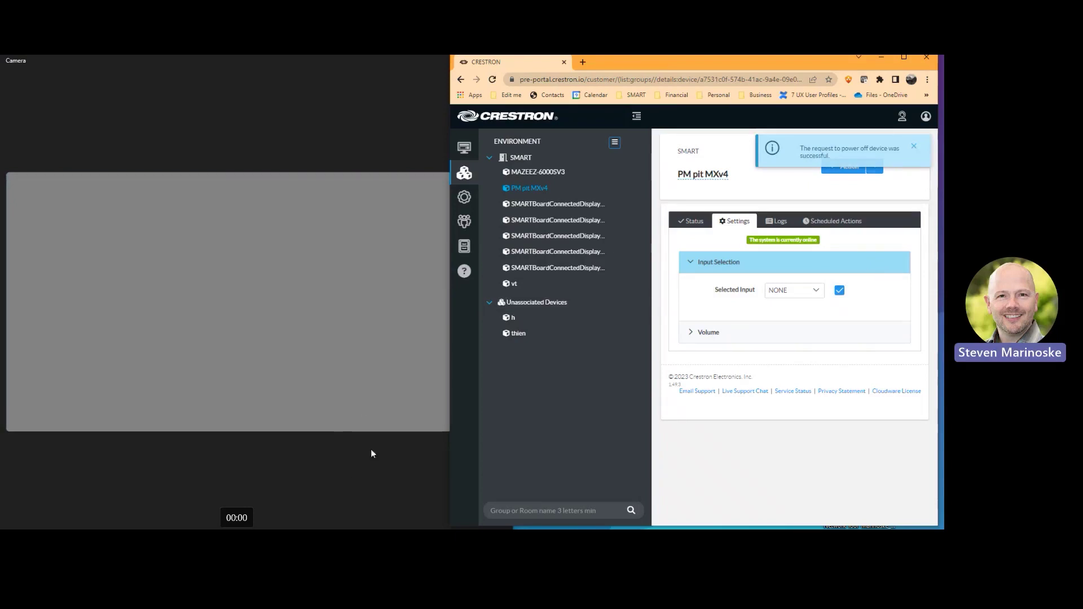
click(628, 342)
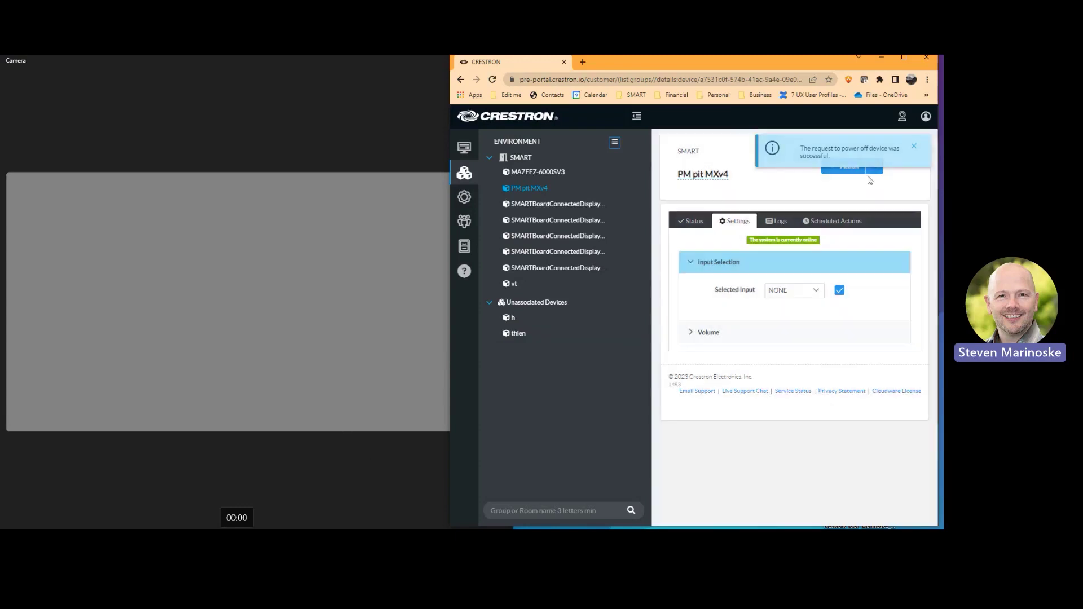
click(914, 147)
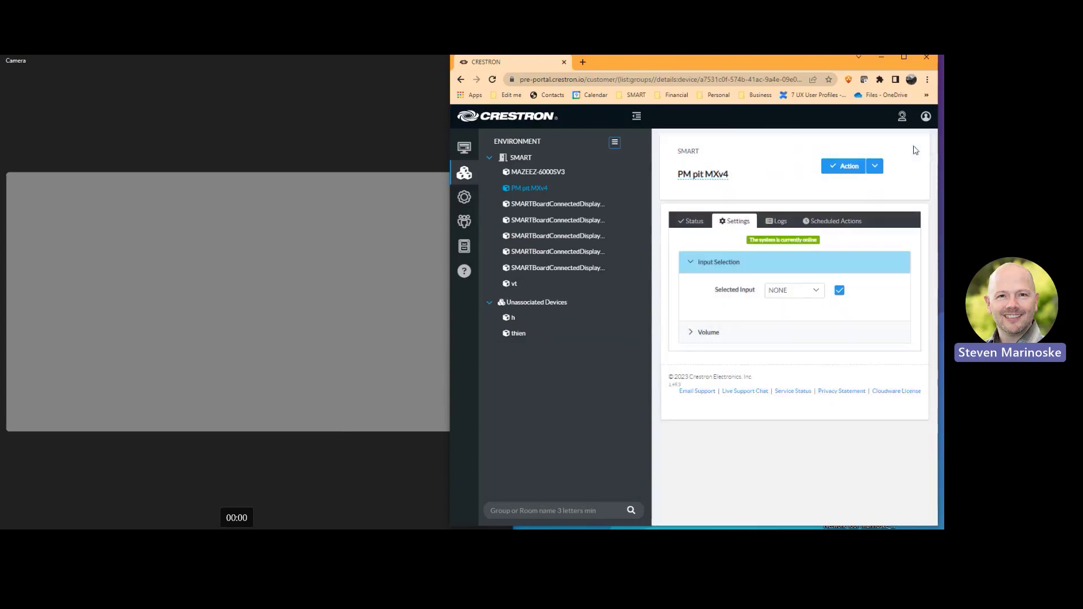
Power the board back on from the Action menu.
click(877, 172)
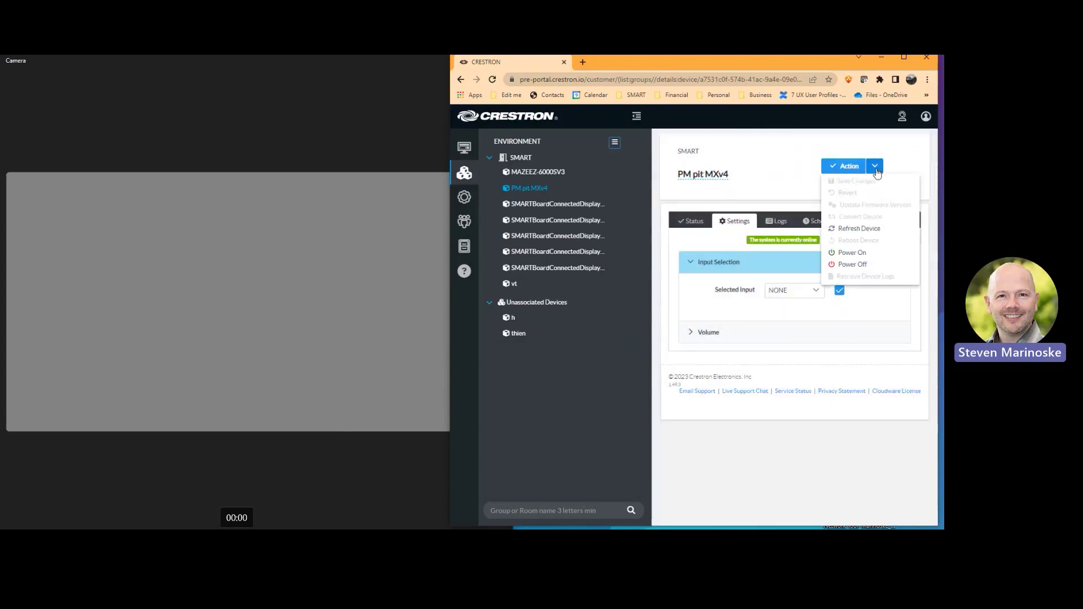
click(871, 262)
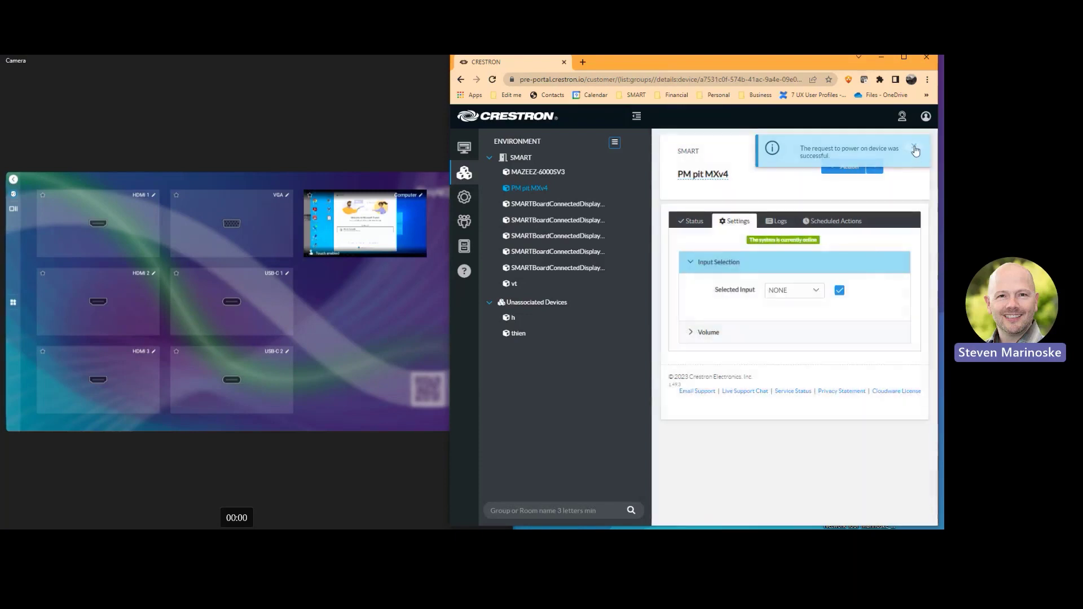
click(915, 147)
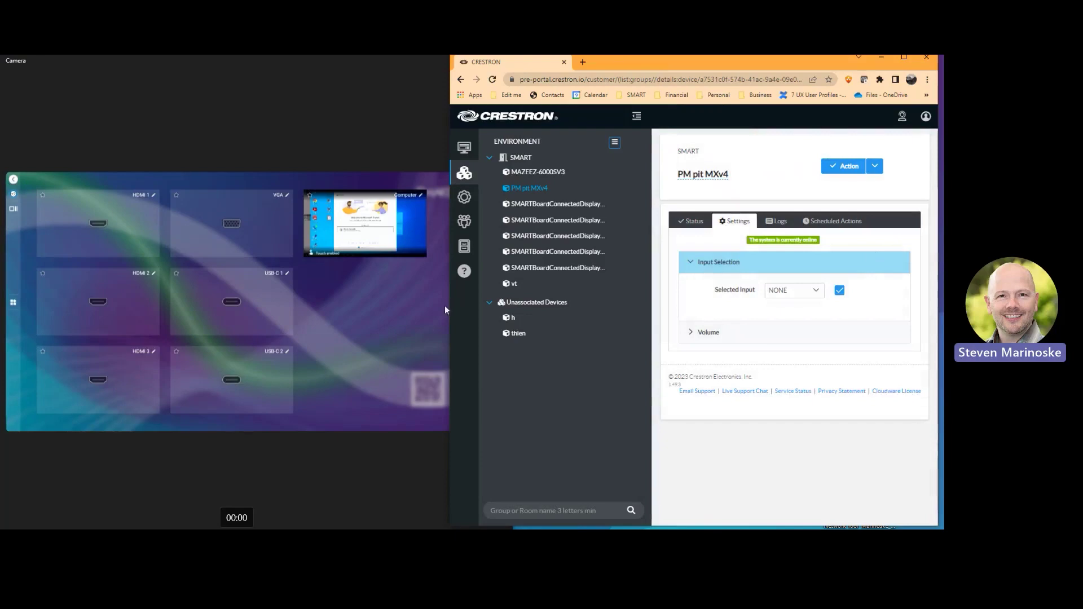
Widen the portal over the camera feed and return to the Home dashboard.
drag(449, 311, 108, 211)
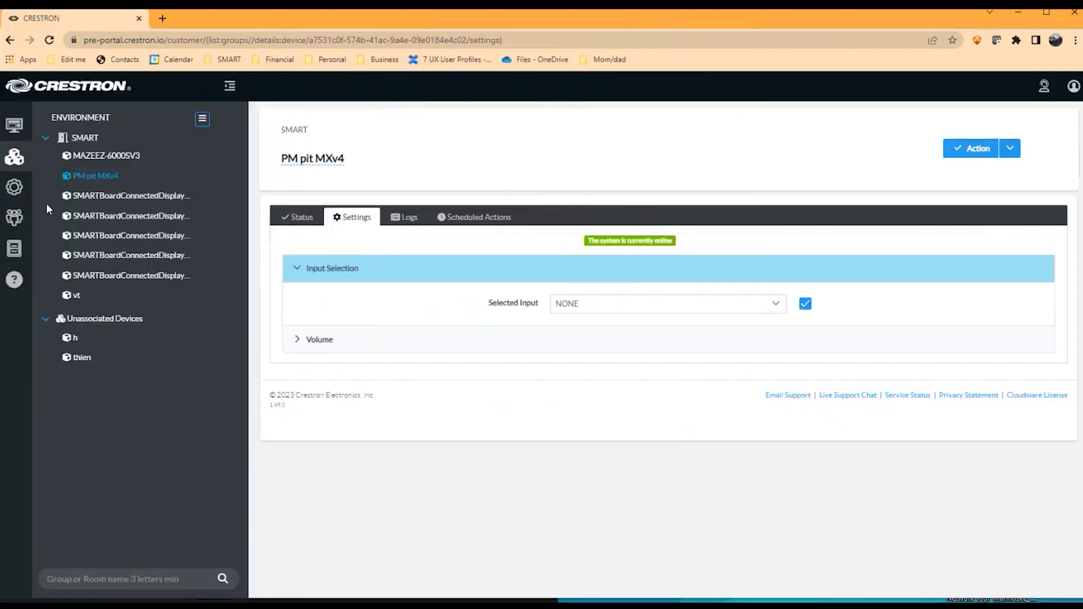
click(14, 125)
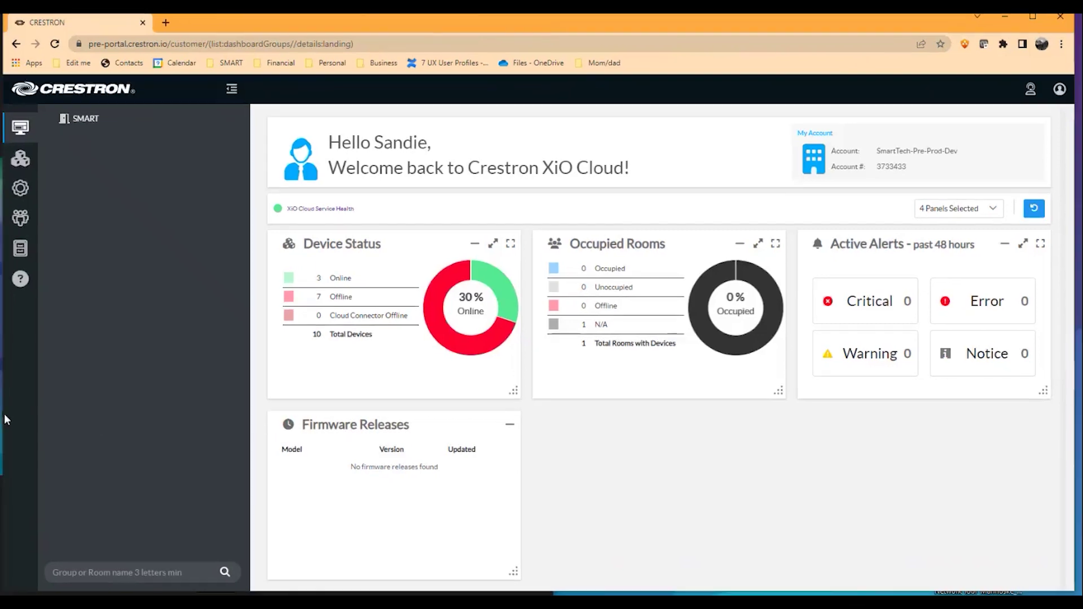
Narrow the portal window to reveal the board's camera feed showing its input selection screen.
drag(6, 419, 504, 403)
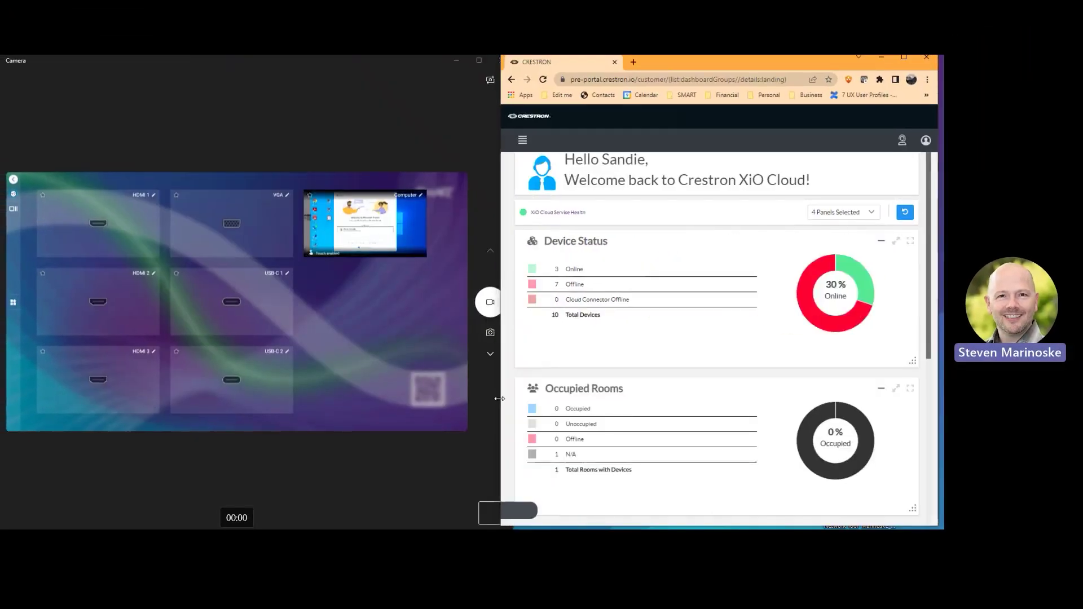